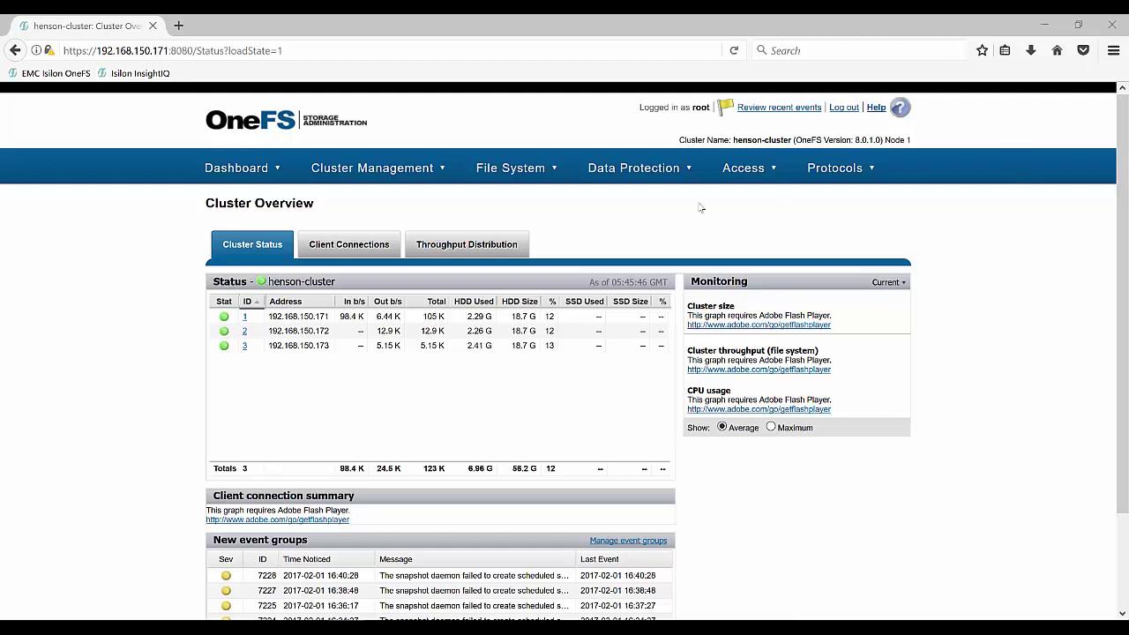
Step: Open the File System Explorer at /ifs and find the data-sets folder in the listing
{"action": "mouse_move", "coordinate": [543, 176]}
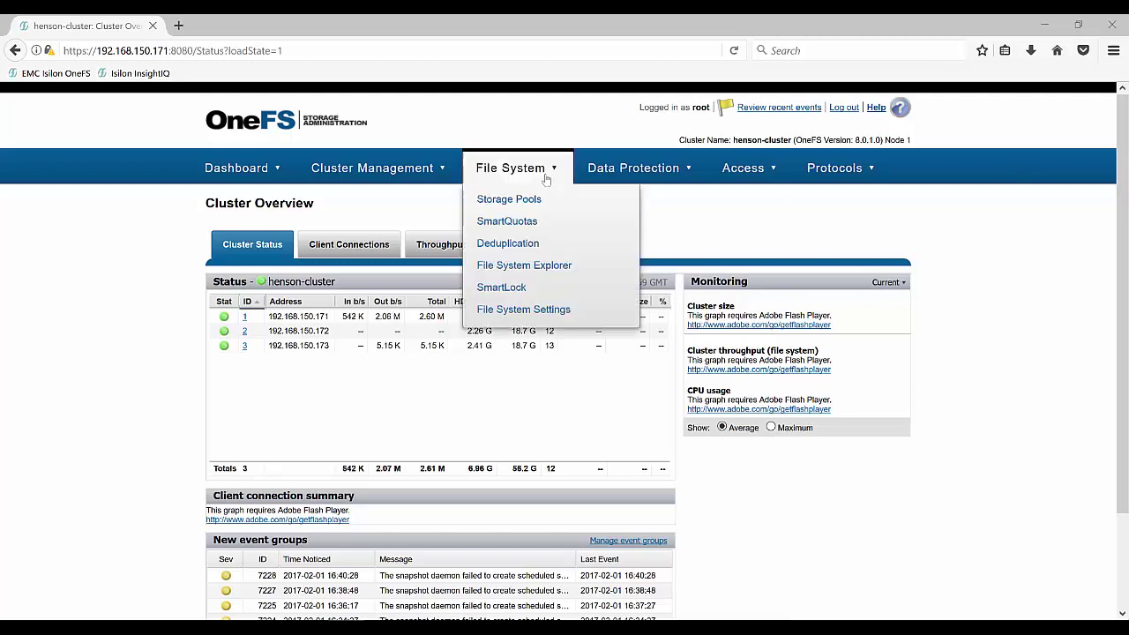
{"action": "left_click", "coordinate": [531, 268]}
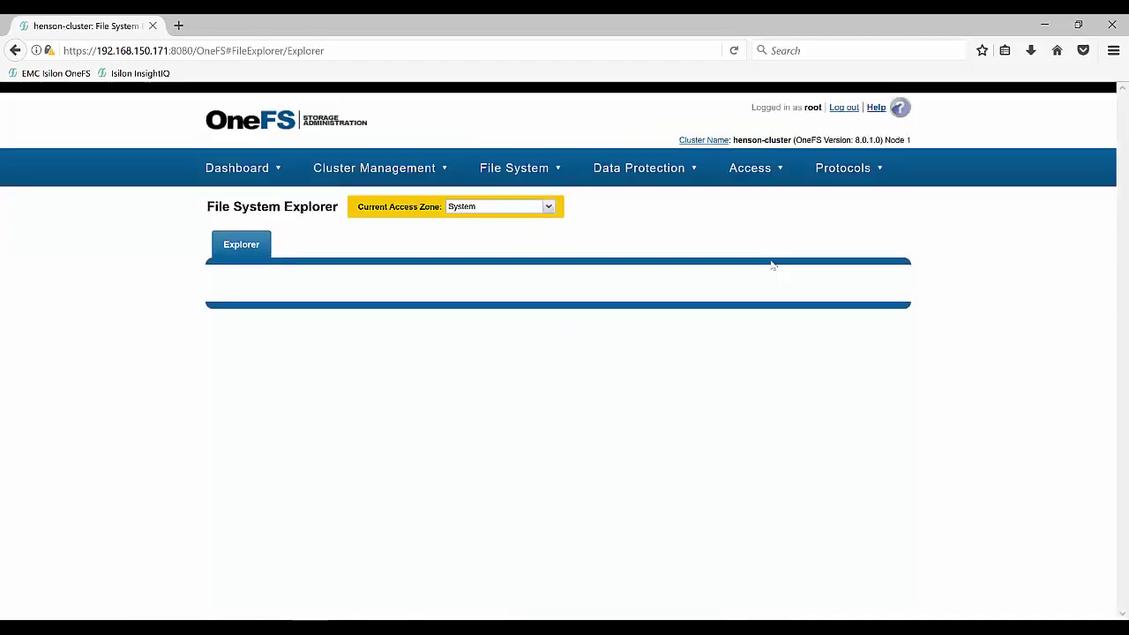
{"action": "left_click", "coordinate": [547, 206]}
{"action": "left_click", "coordinate": [548, 206]}
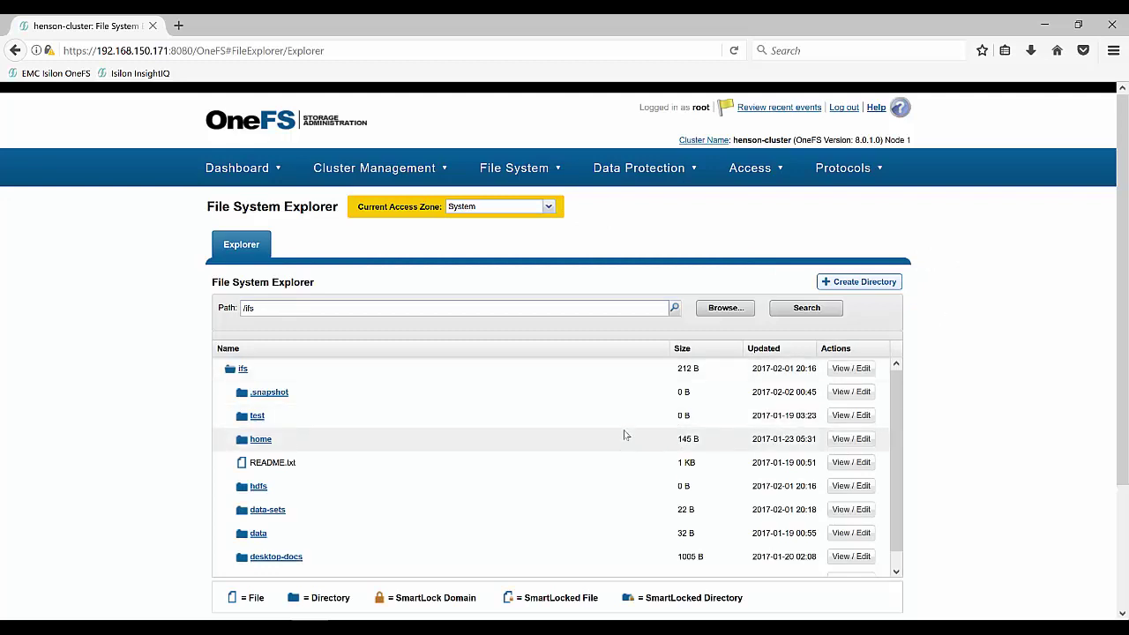
{"action": "scroll", "coordinate": [624, 434], "scroll_direction": "down", "scroll_amount": 1}
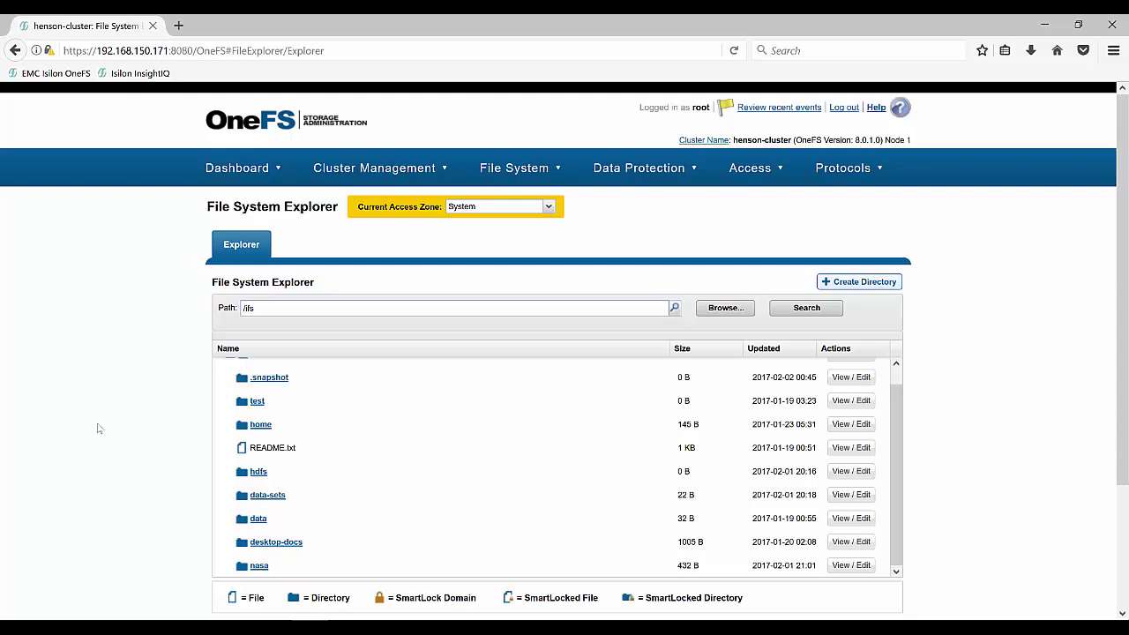
{"action": "mouse_move", "coordinate": [749, 168]}
{"action": "left_click", "coordinate": [767, 196]}
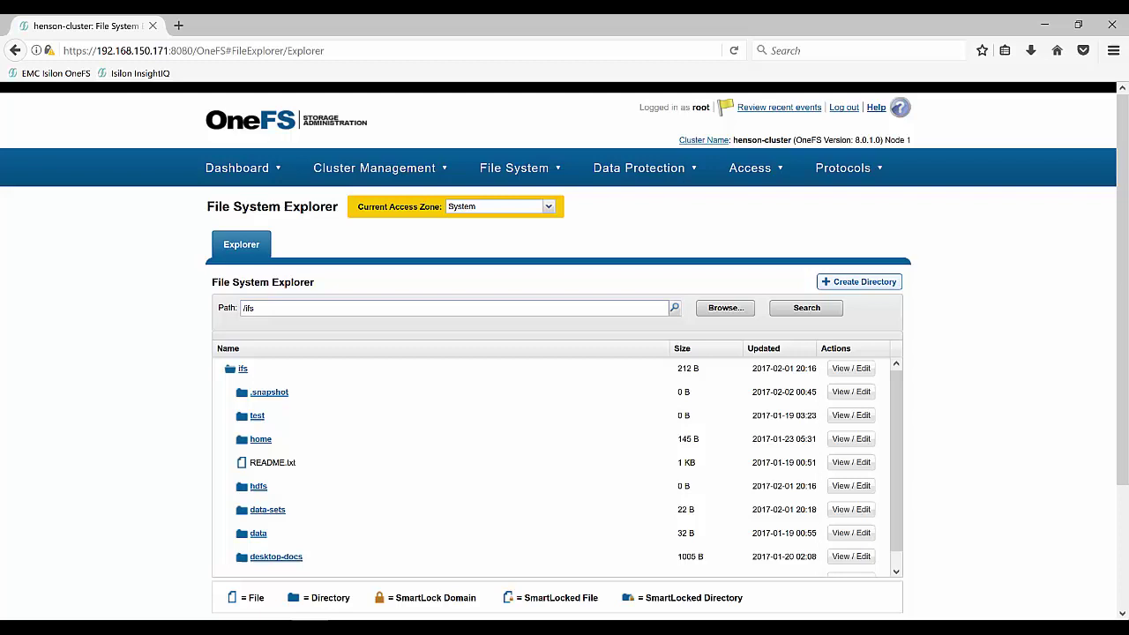
Step: Start a new access zone named data-sets and open the base directory chooser
{"action": "mouse_move", "coordinate": [750, 168]}
{"action": "left_click", "coordinate": [767, 201]}
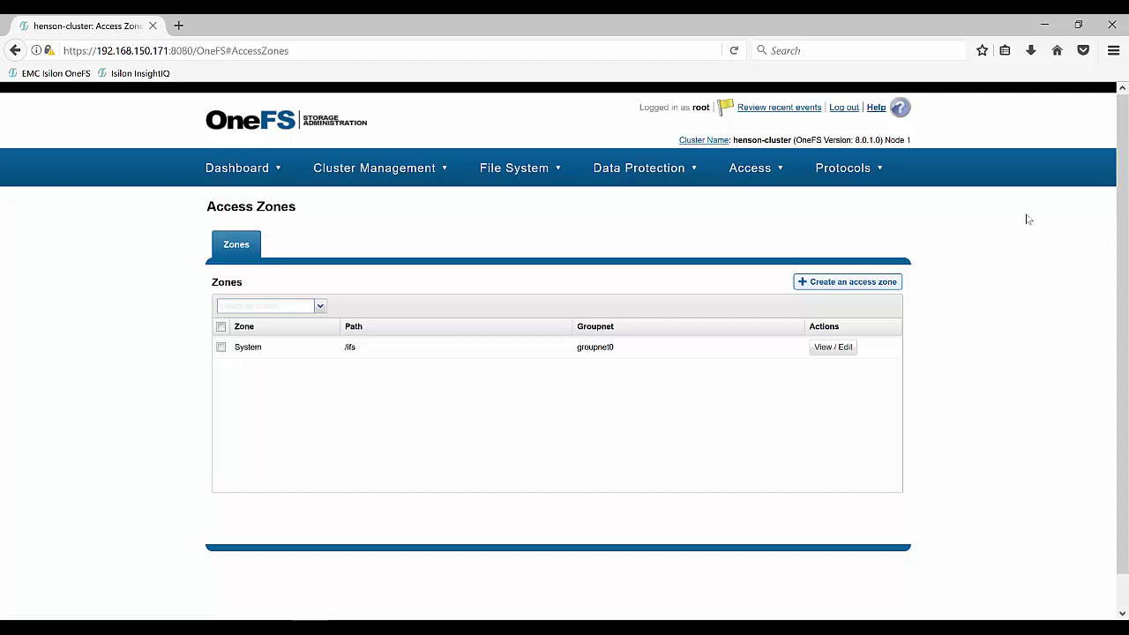
{"action": "left_click", "coordinate": [858, 289]}
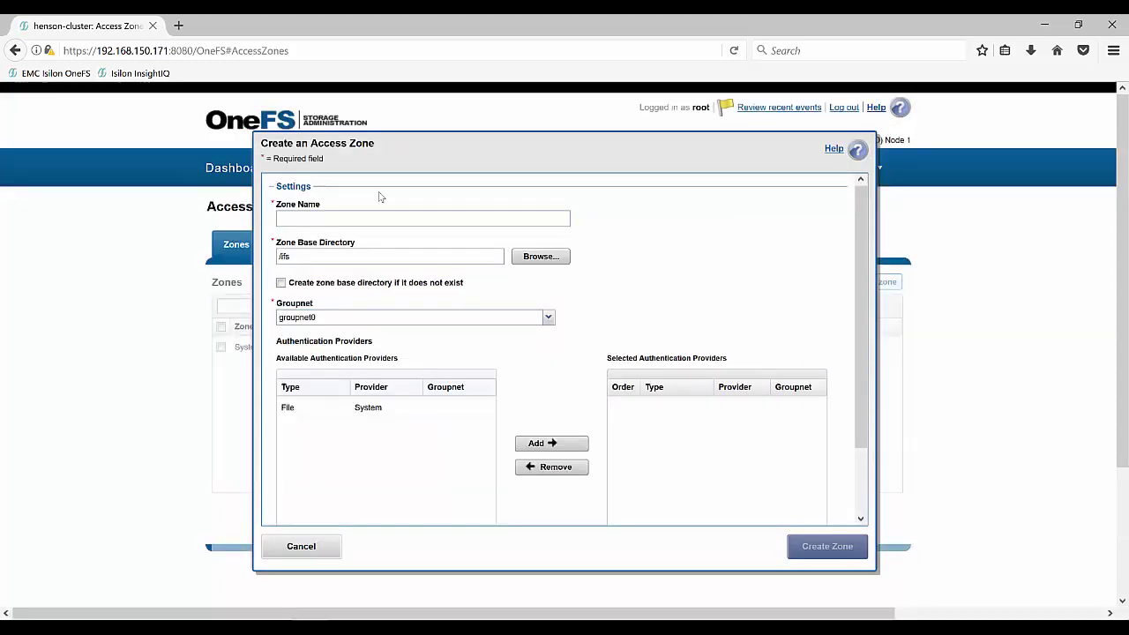
{"action": "type", "text": "dat"}
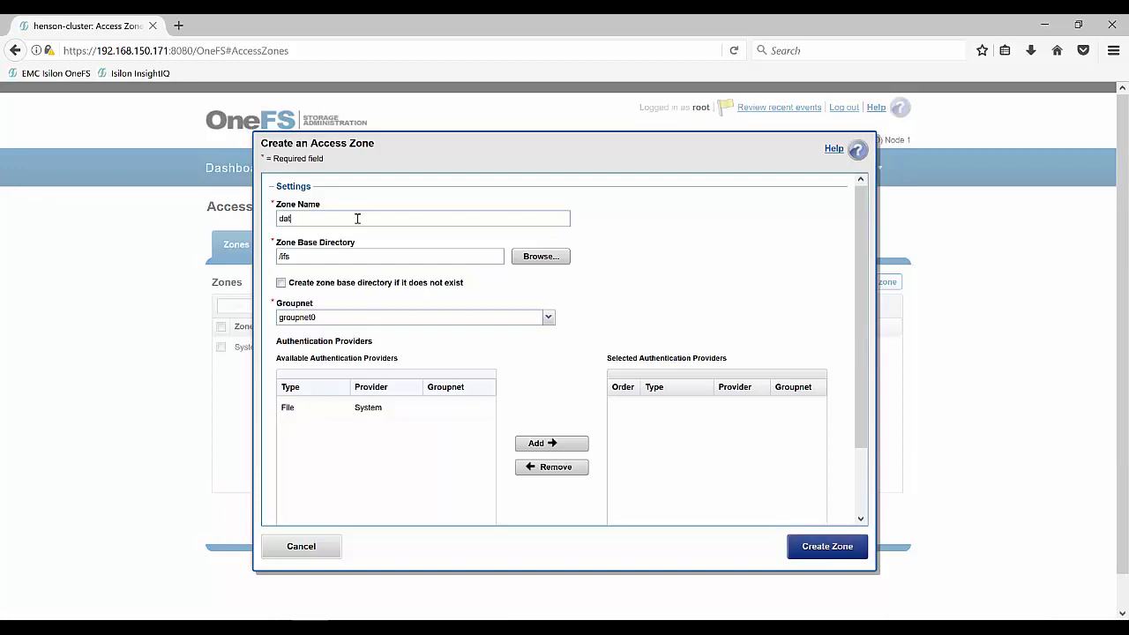
{"action": "type", "text": "a-sets"}
{"action": "left_click", "coordinate": [537, 256]}
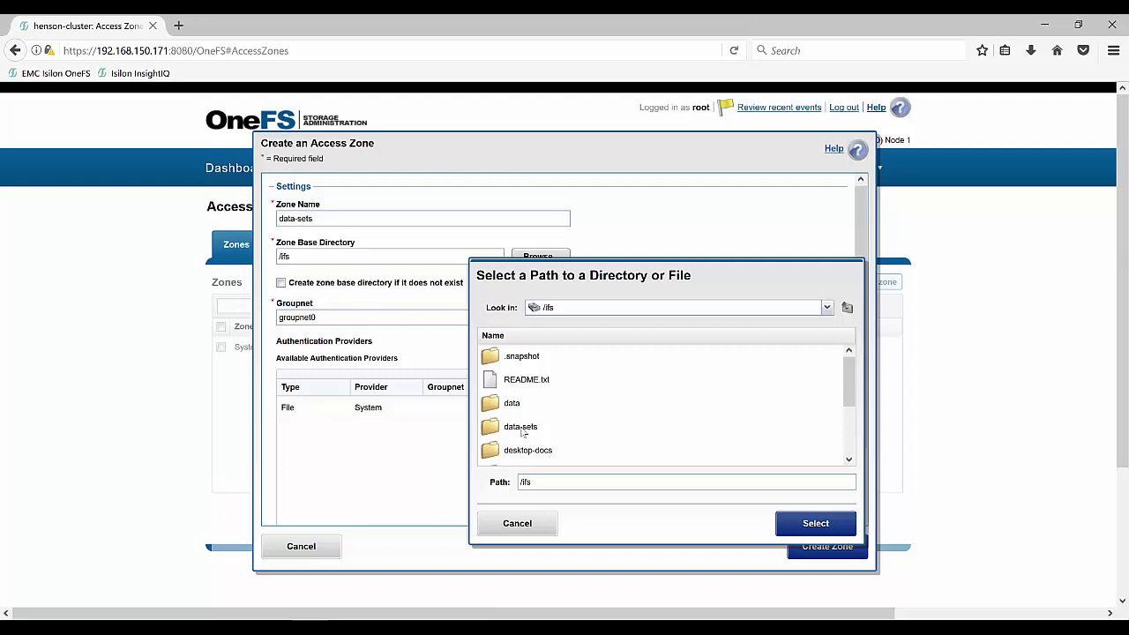
Step: Go back from nasa/archive to /ifs and select data-sets as the base directory
{"action": "scroll", "coordinate": [522, 432], "scroll_direction": "down", "scroll_amount": 2}
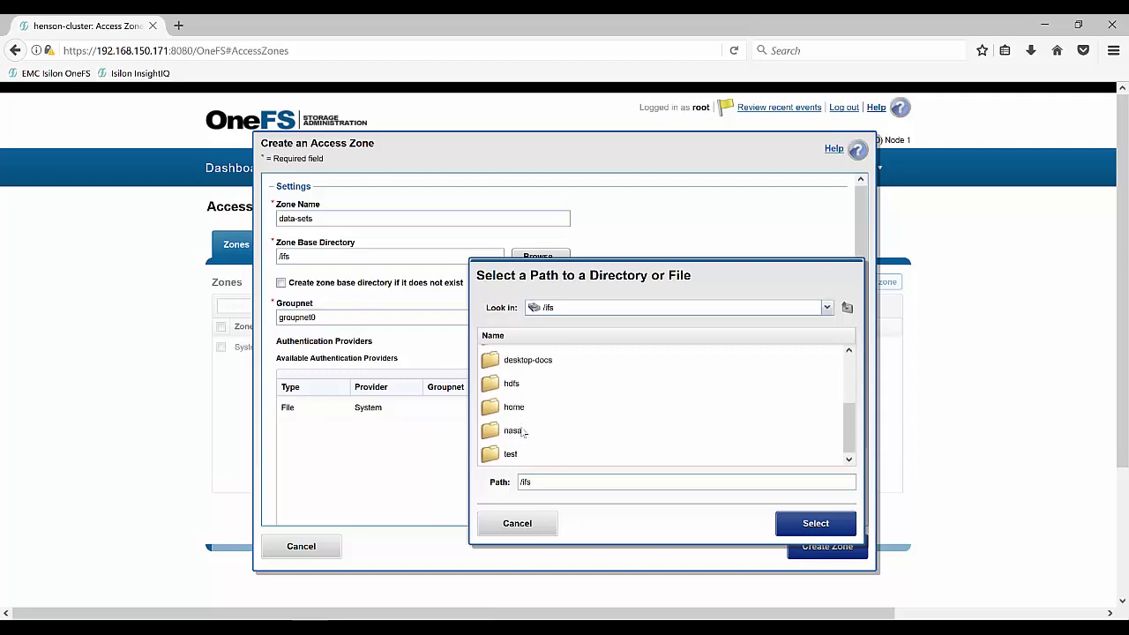
{"action": "double_click", "coordinate": [522, 432]}
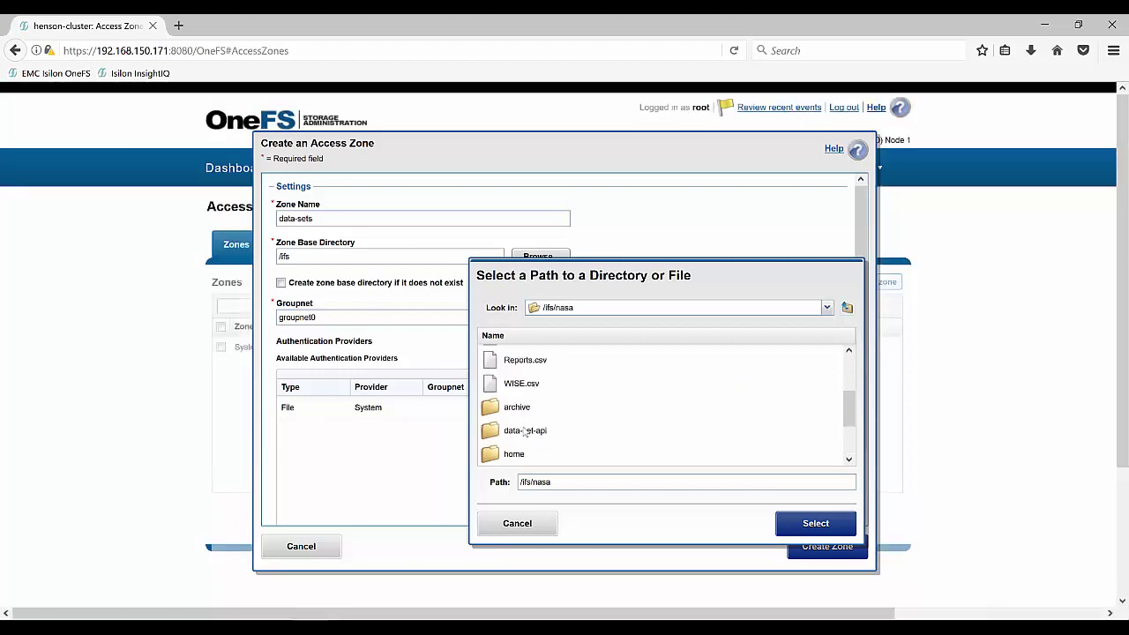
{"action": "left_click", "coordinate": [518, 408]}
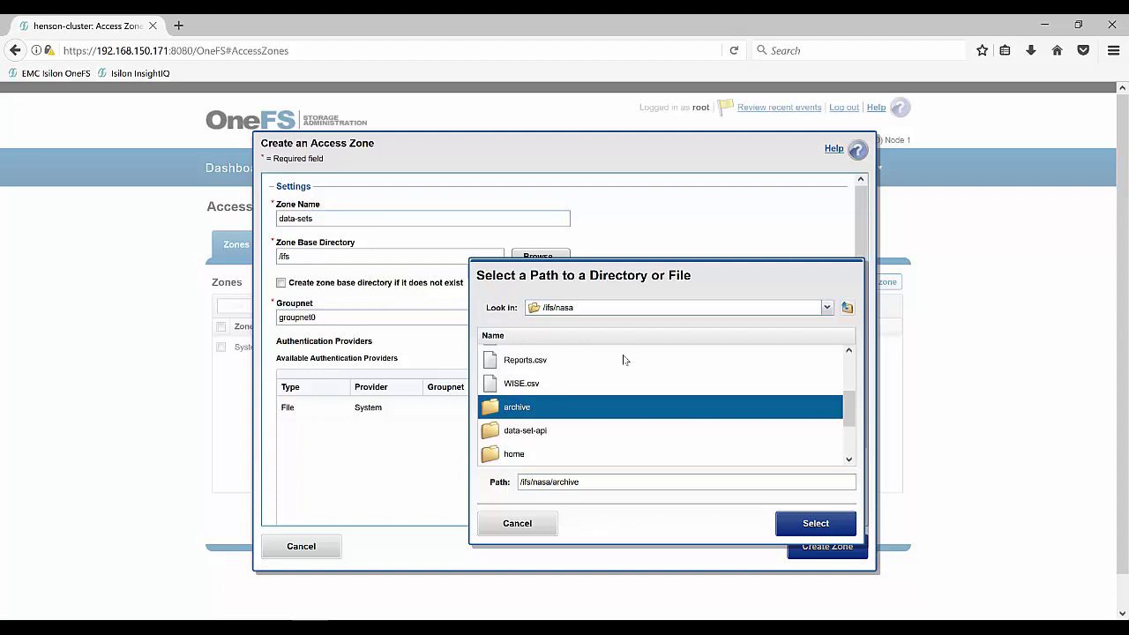
{"action": "left_click", "coordinate": [597, 308]}
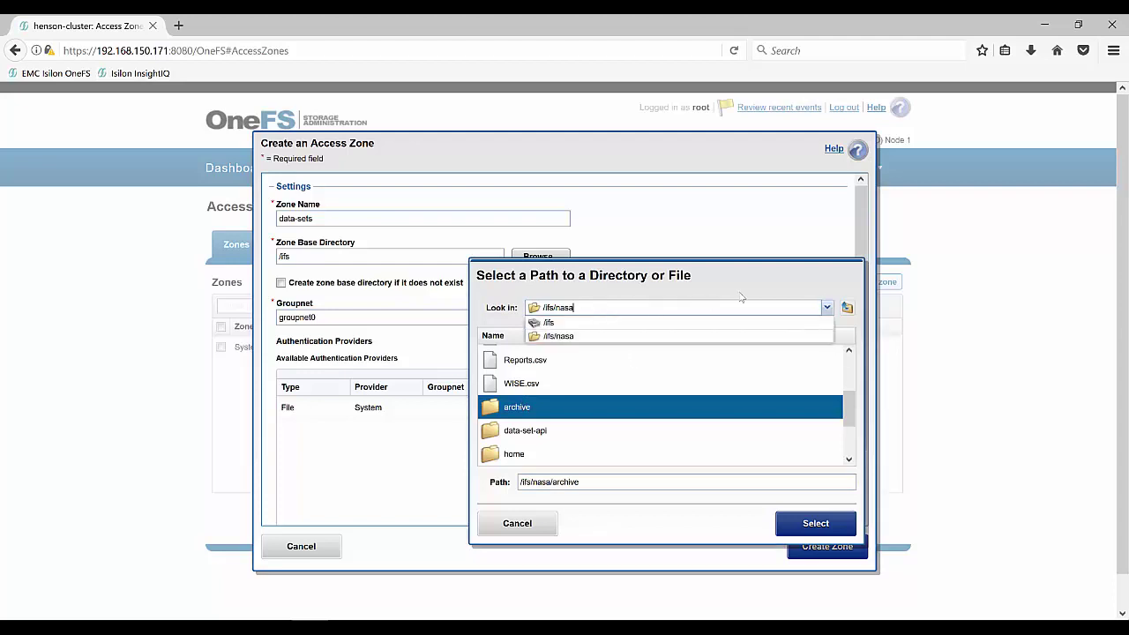
{"action": "left_click", "coordinate": [550, 322]}
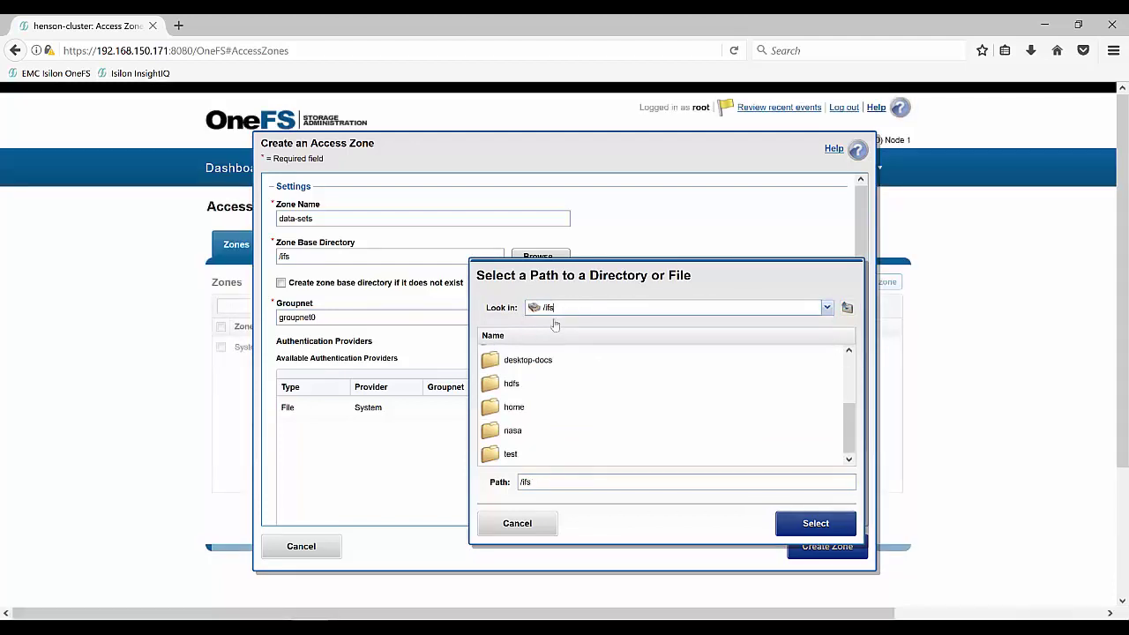
{"action": "scroll", "coordinate": [569, 379], "scroll_direction": "up", "scroll_amount": 3}
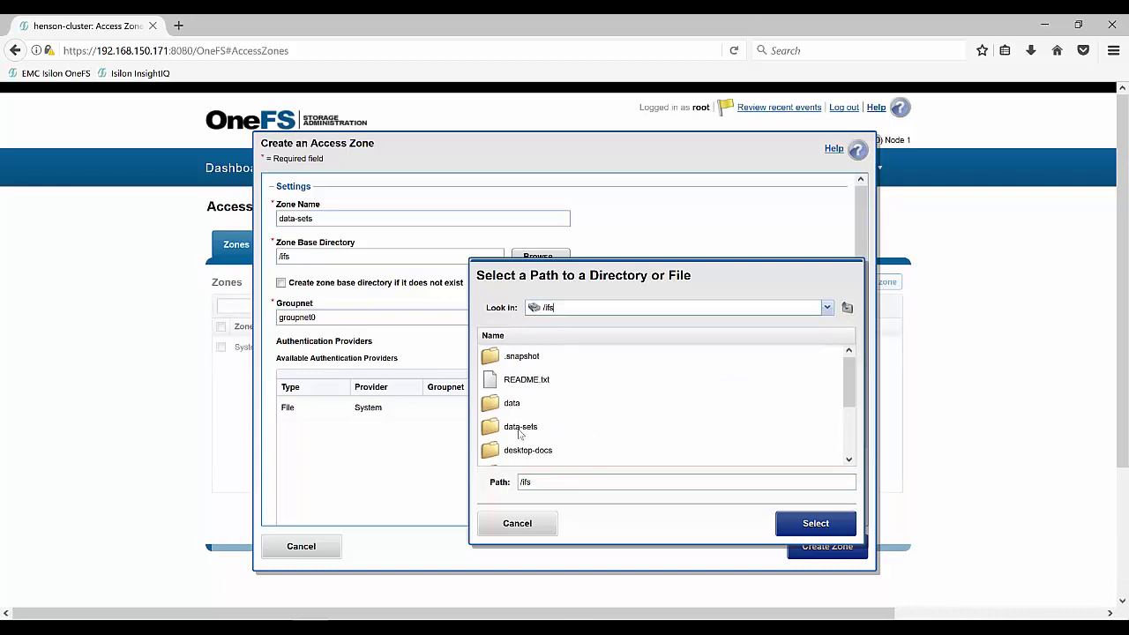
{"action": "left_click", "coordinate": [520, 428]}
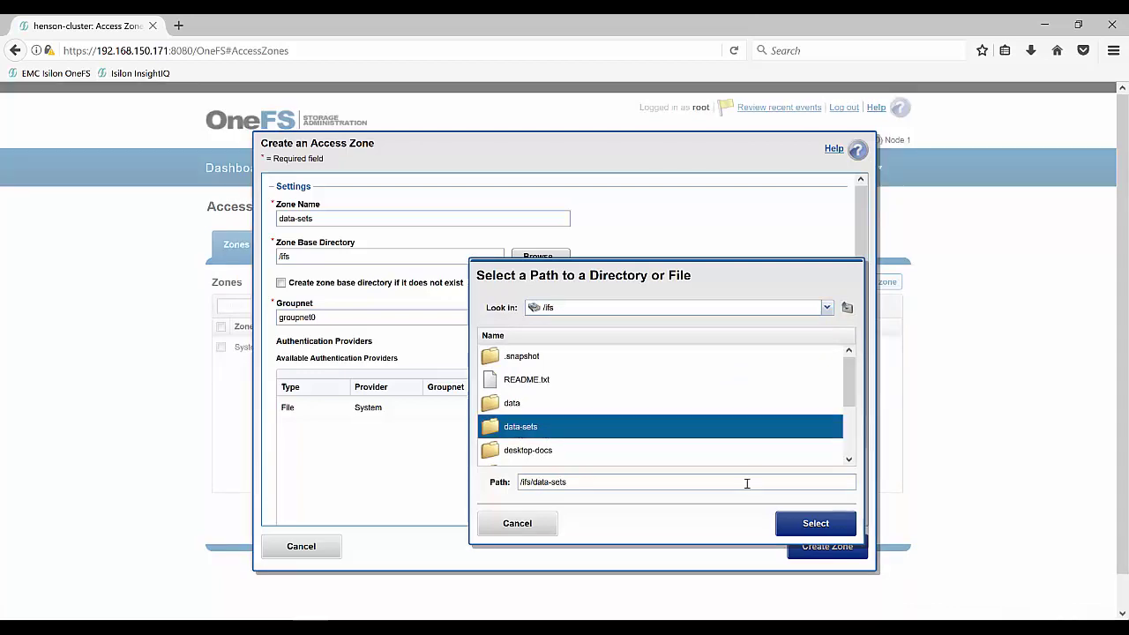
{"action": "left_click", "coordinate": [789, 521]}
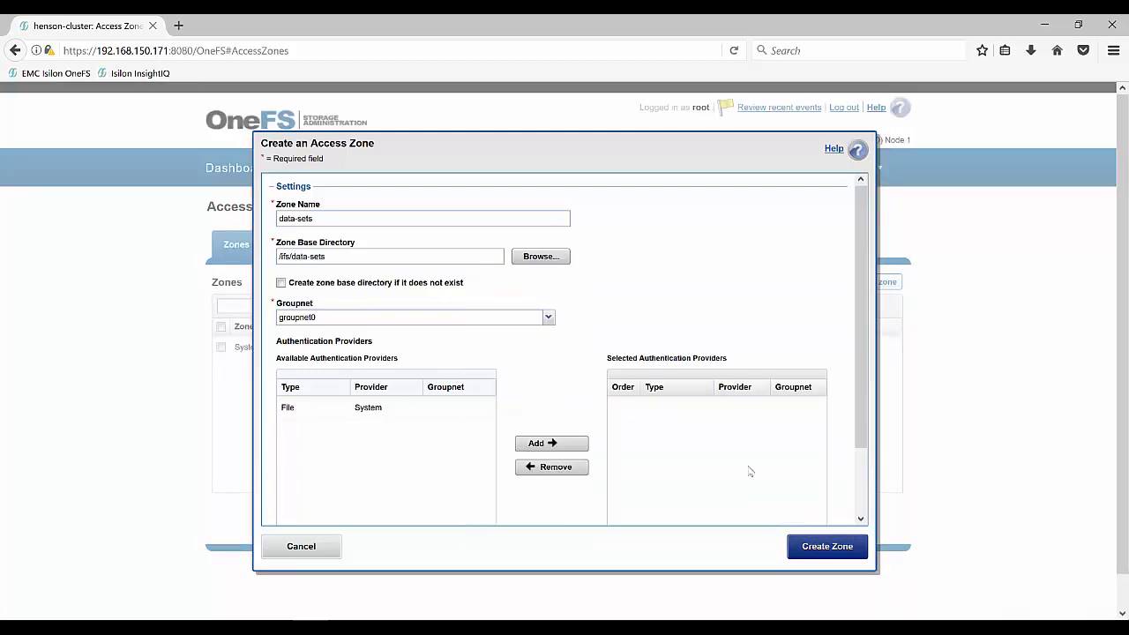
Step: Keep groupnet0 as the groupnet and create the data-sets access zone
{"action": "left_click", "coordinate": [548, 317]}
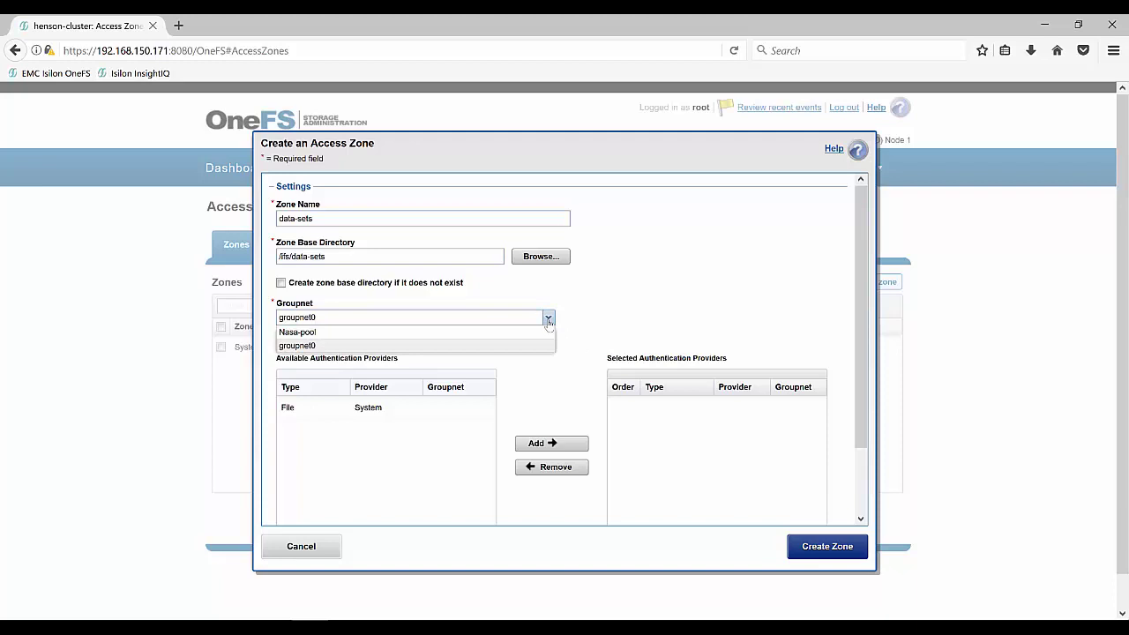
{"action": "left_click", "coordinate": [548, 318]}
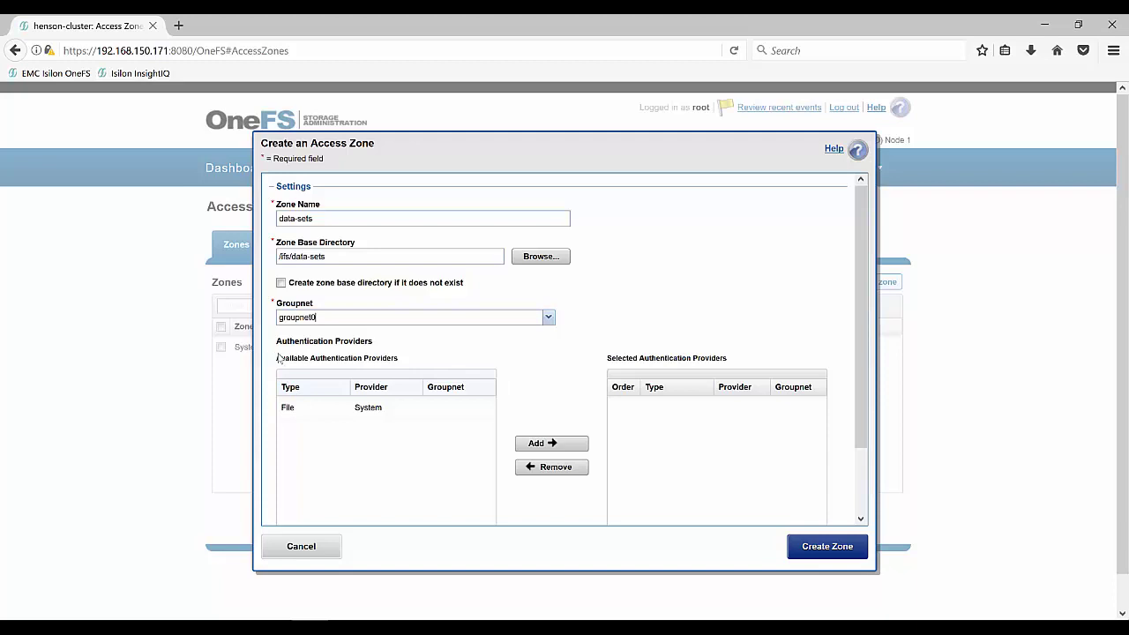
{"action": "left_click", "coordinate": [802, 548]}
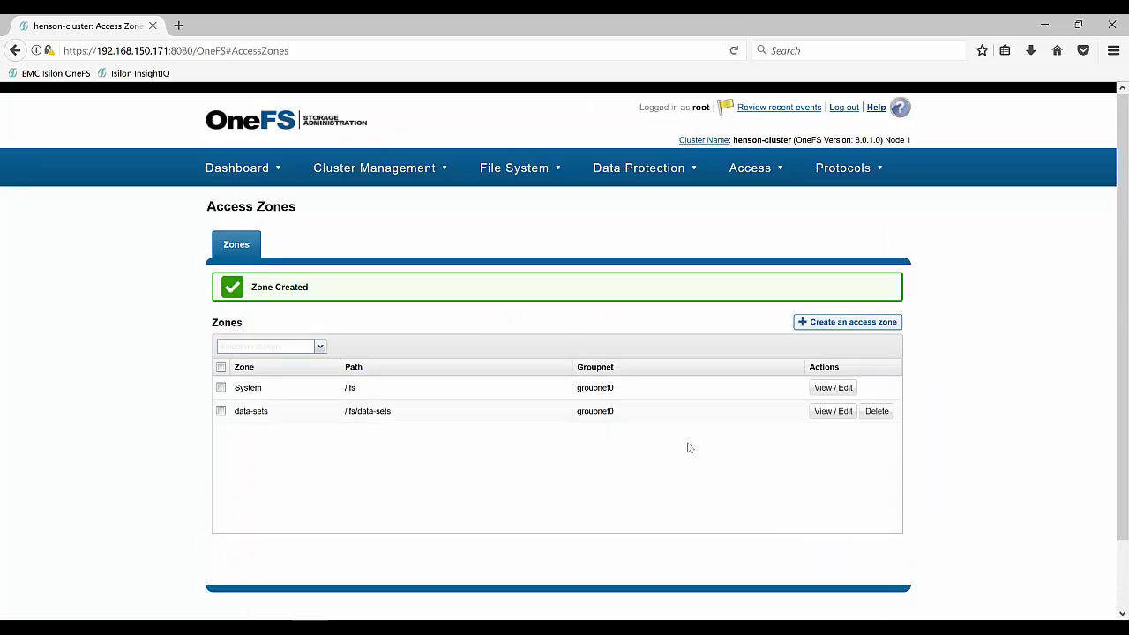
Step: Switch the File System Explorer to the data-sets zone, showing /ifs/data-sets with its home folder
{"action": "mouse_move", "coordinate": [499, 178]}
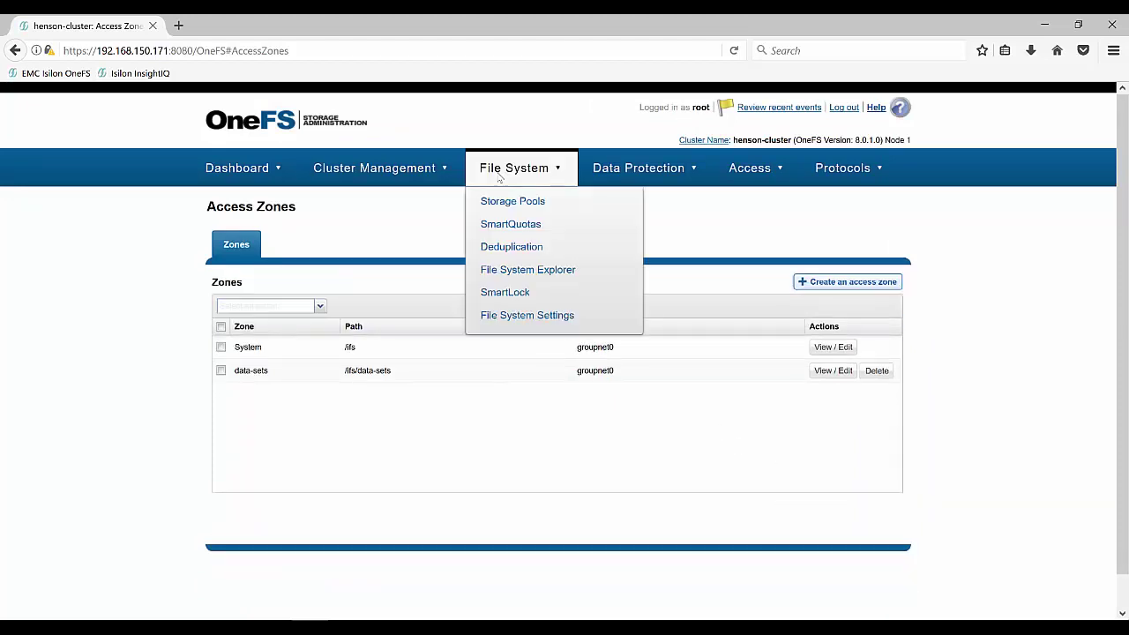
{"action": "left_click", "coordinate": [512, 268]}
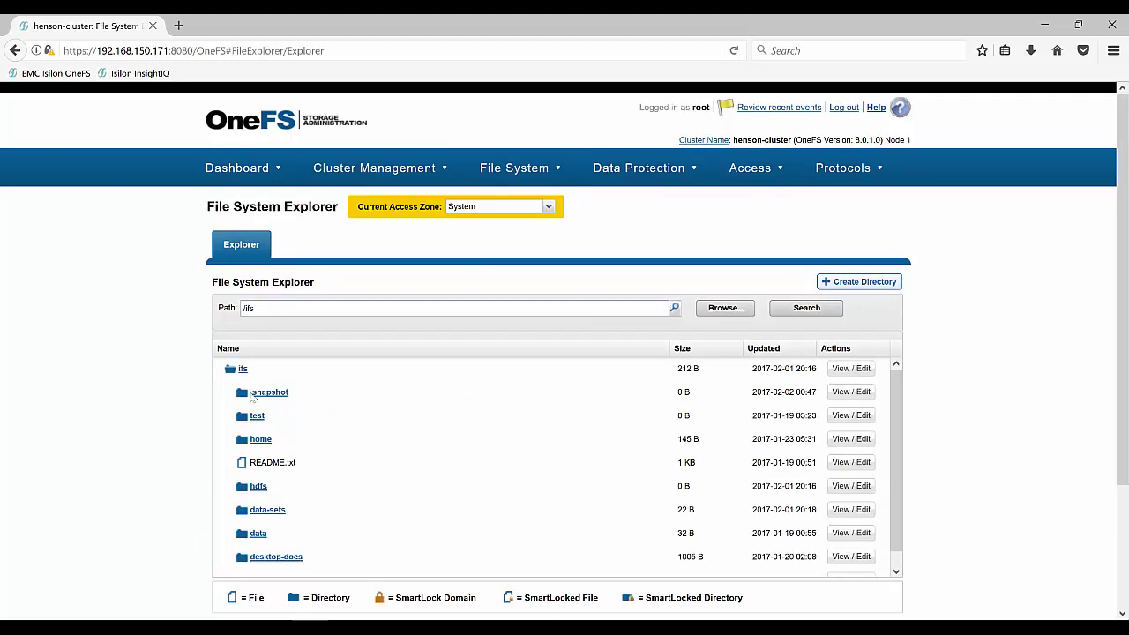
{"action": "scroll", "coordinate": [427, 466], "scroll_direction": "down", "scroll_amount": 1}
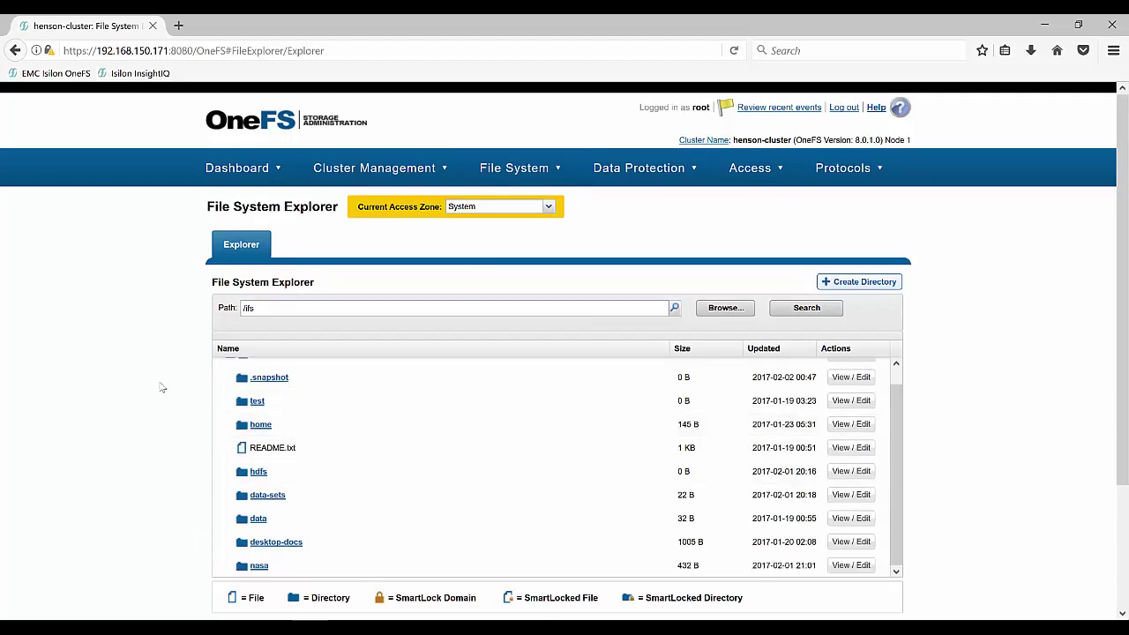
{"action": "left_click", "coordinate": [542, 212]}
{"action": "left_click", "coordinate": [522, 220]}
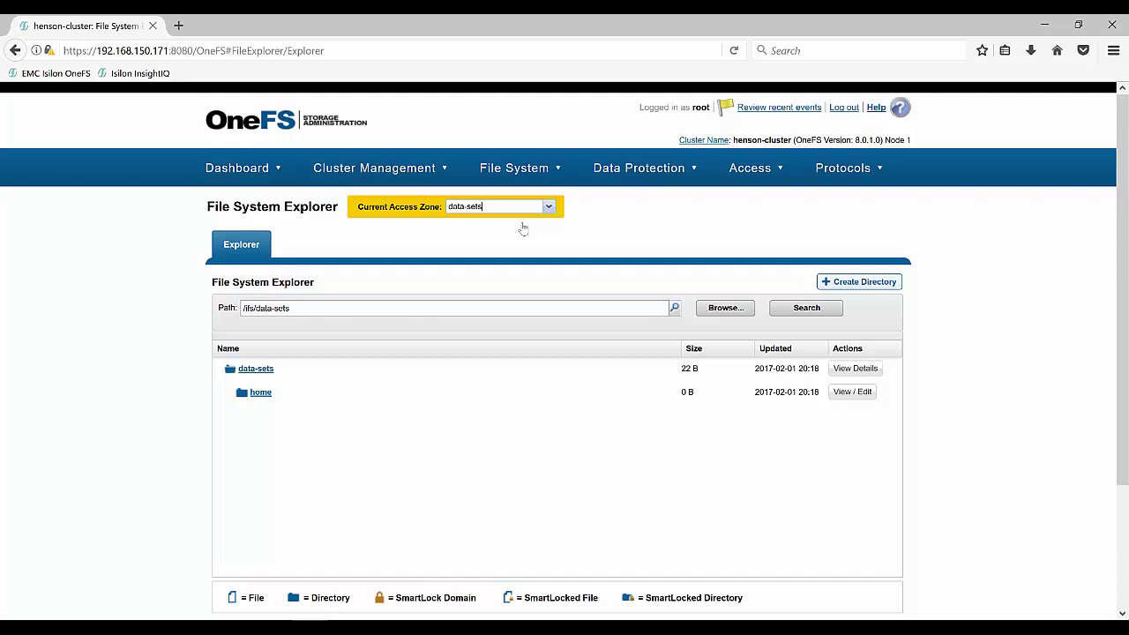
Step: Open a new SMB share form in the data-sets zone, path prefilled as /ifs/data-sets
{"action": "left_click", "coordinate": [842, 168]}
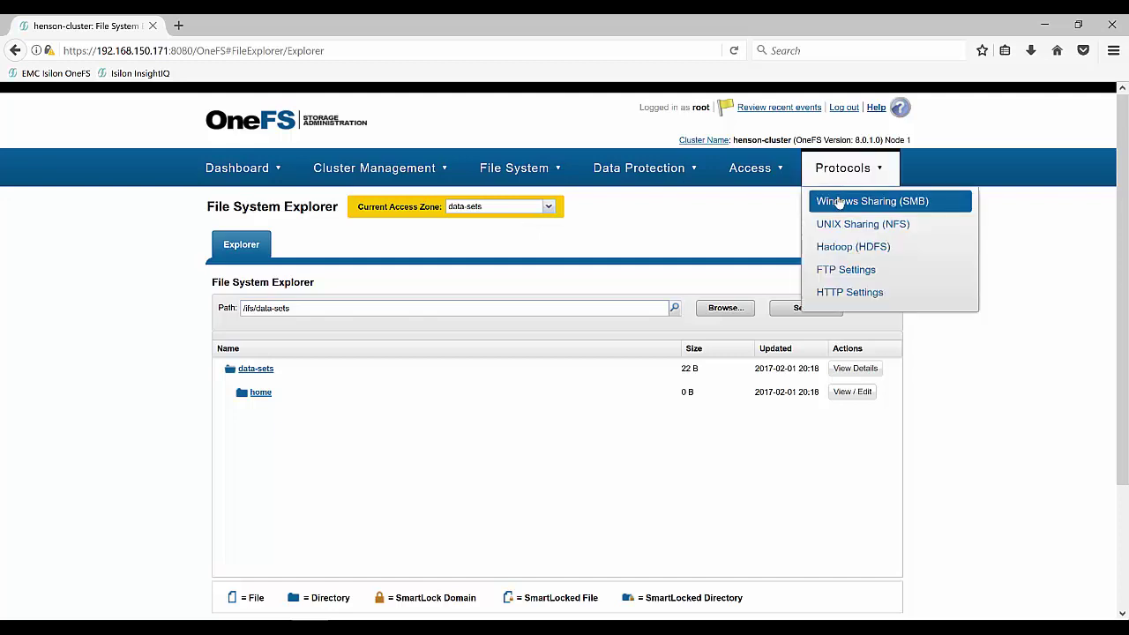
{"action": "left_click", "coordinate": [869, 199]}
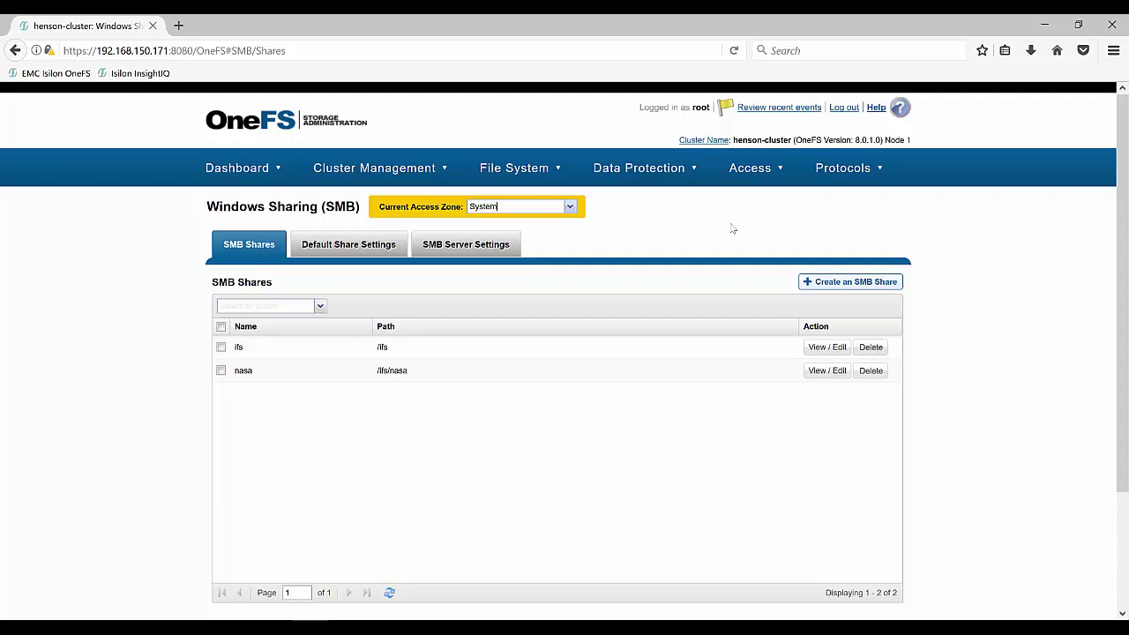
{"action": "left_click", "coordinate": [570, 206]}
{"action": "left_click", "coordinate": [559, 221]}
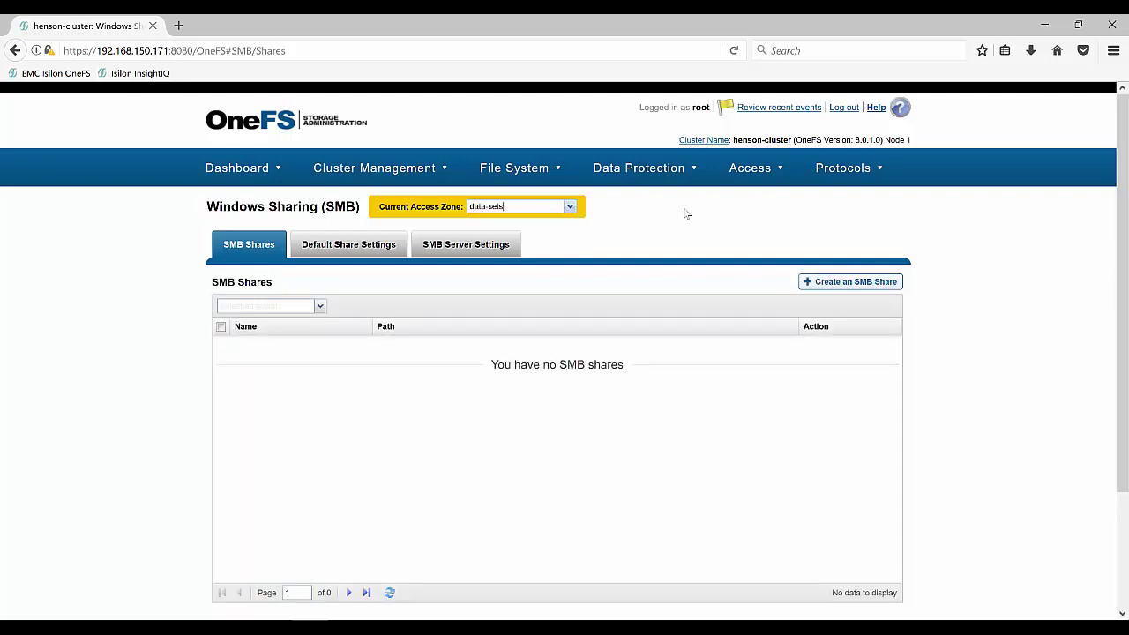
{"action": "left_click", "coordinate": [829, 283]}
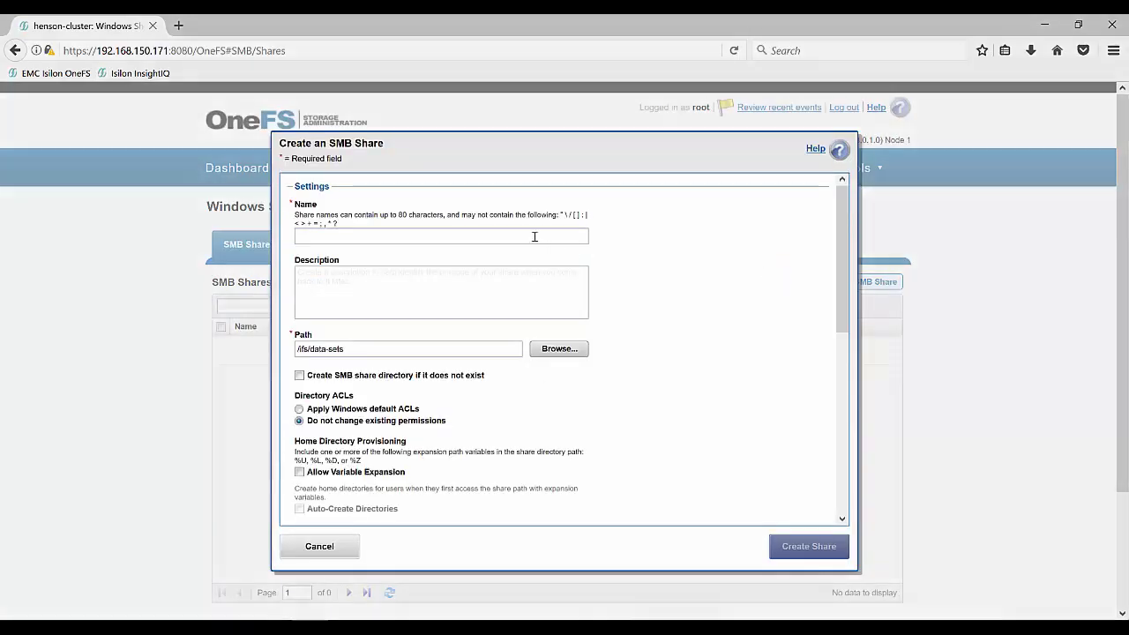
{"action": "left_click", "coordinate": [533, 237]}
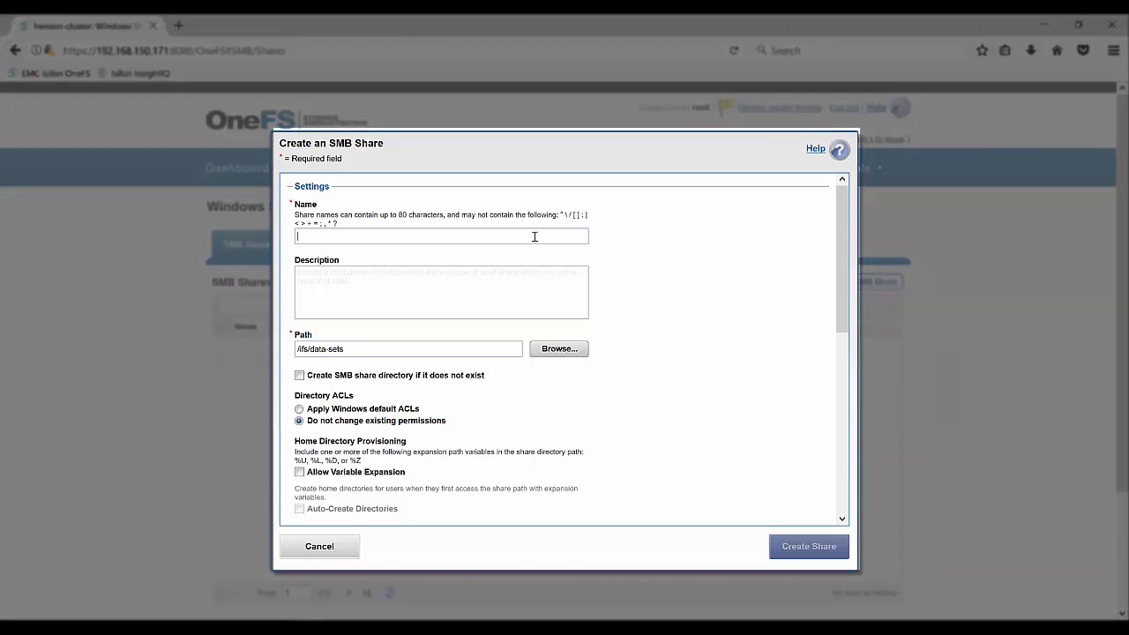
Step: Create the SMB share 'data-sets' with description 'Data sets share for data-sets access zone.'
{"action": "type", "text": "data-"}
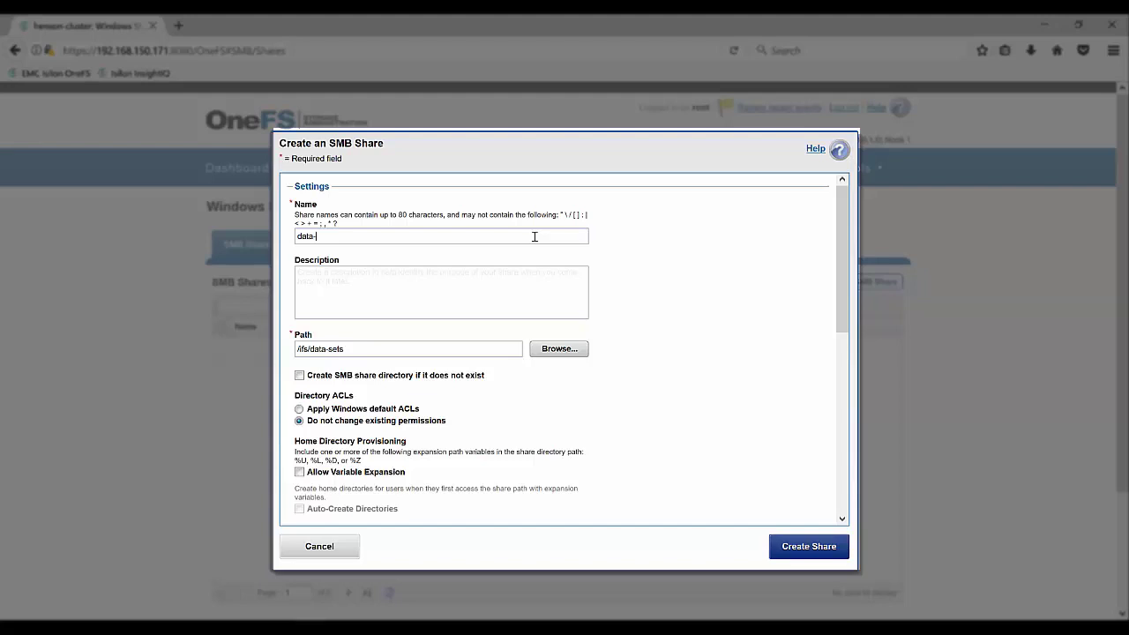
{"action": "type", "text": "sets"}
{"action": "key", "text": "Tab"}
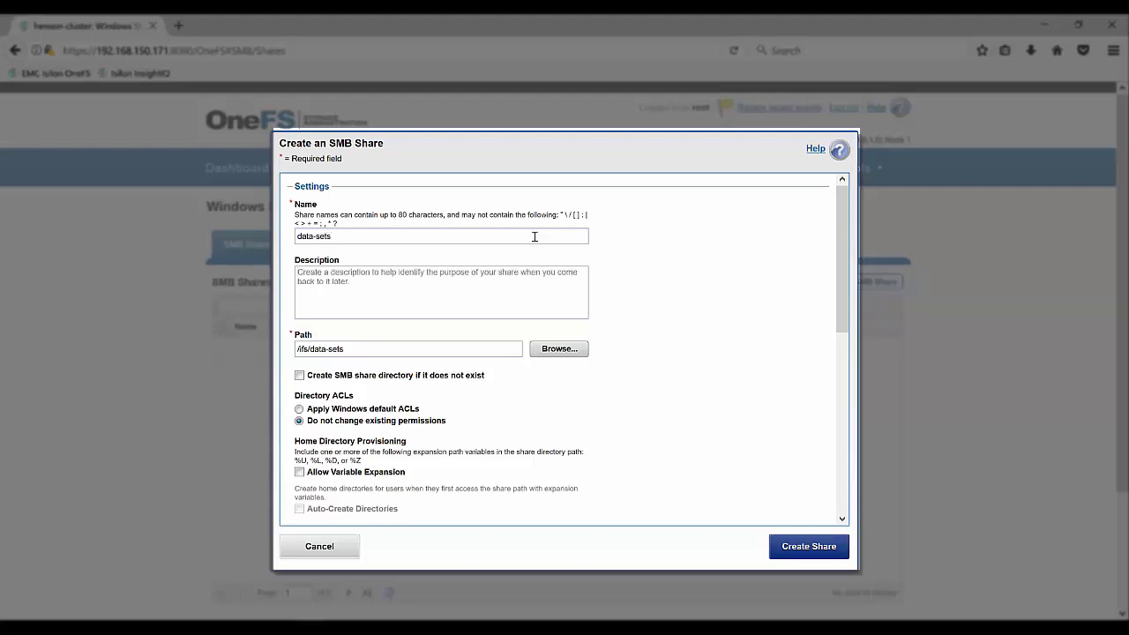
{"action": "type", "text": "Data sets share for data-sets access zone."}
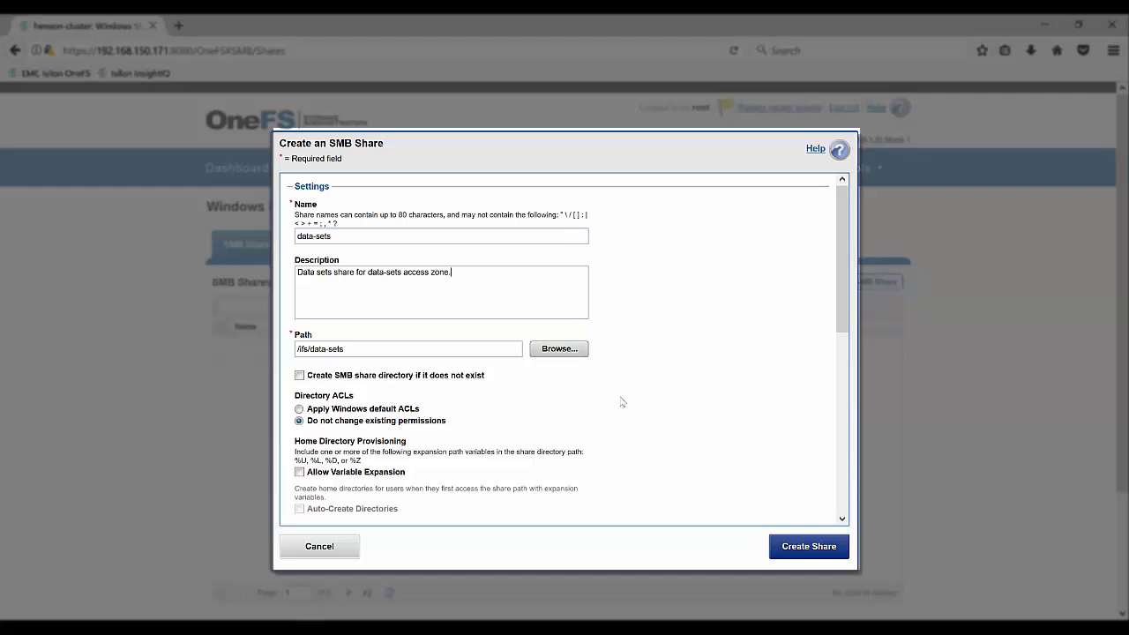
{"action": "scroll", "coordinate": [635, 420], "scroll_direction": "down", "scroll_amount": 5}
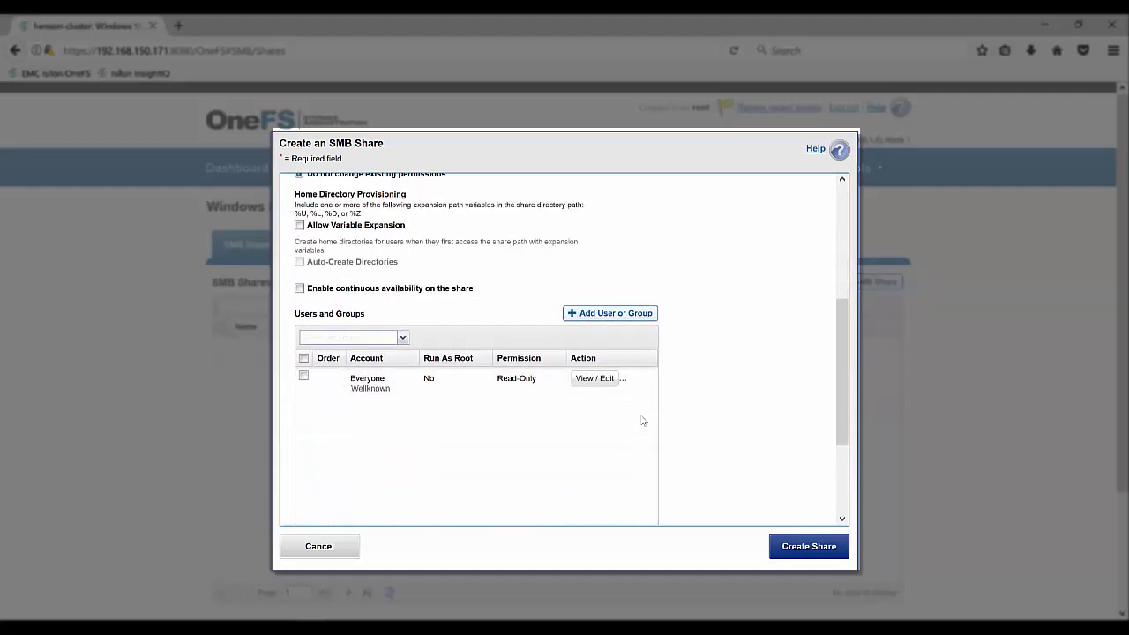
{"action": "left_click", "coordinate": [792, 542]}
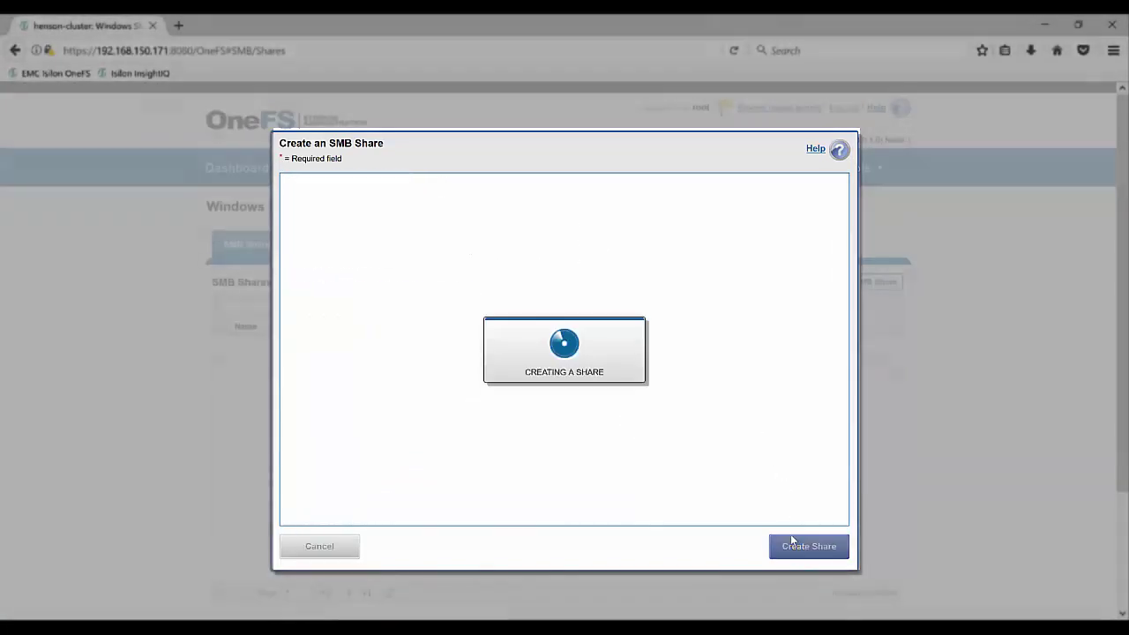